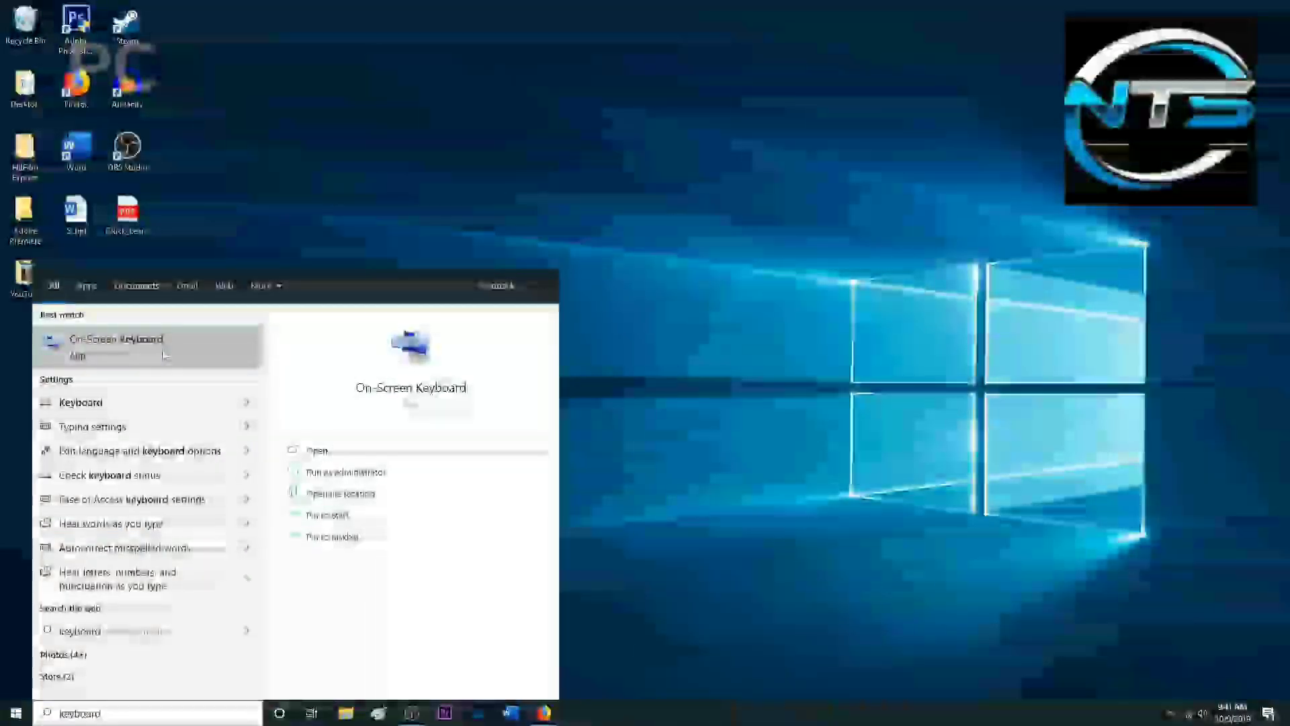
Launch Windows' On-Screen Keyboard from the 'keyboard' Start search best match.
{"action": "left_click", "coordinate": [163, 355]}
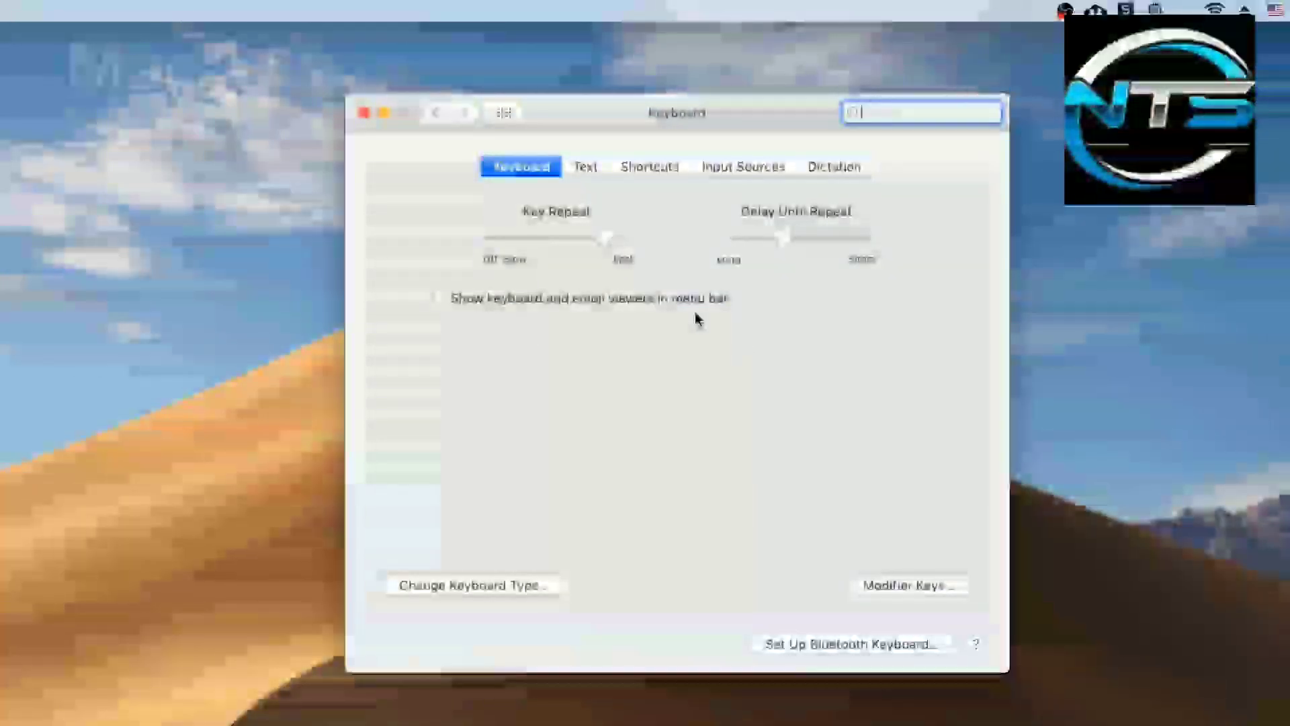
Enable 'Show keyboard and emoji viewers in menu bar', then show the Keyboard Viewer from the menu bar.
{"action": "left_click", "coordinate": [440, 297]}
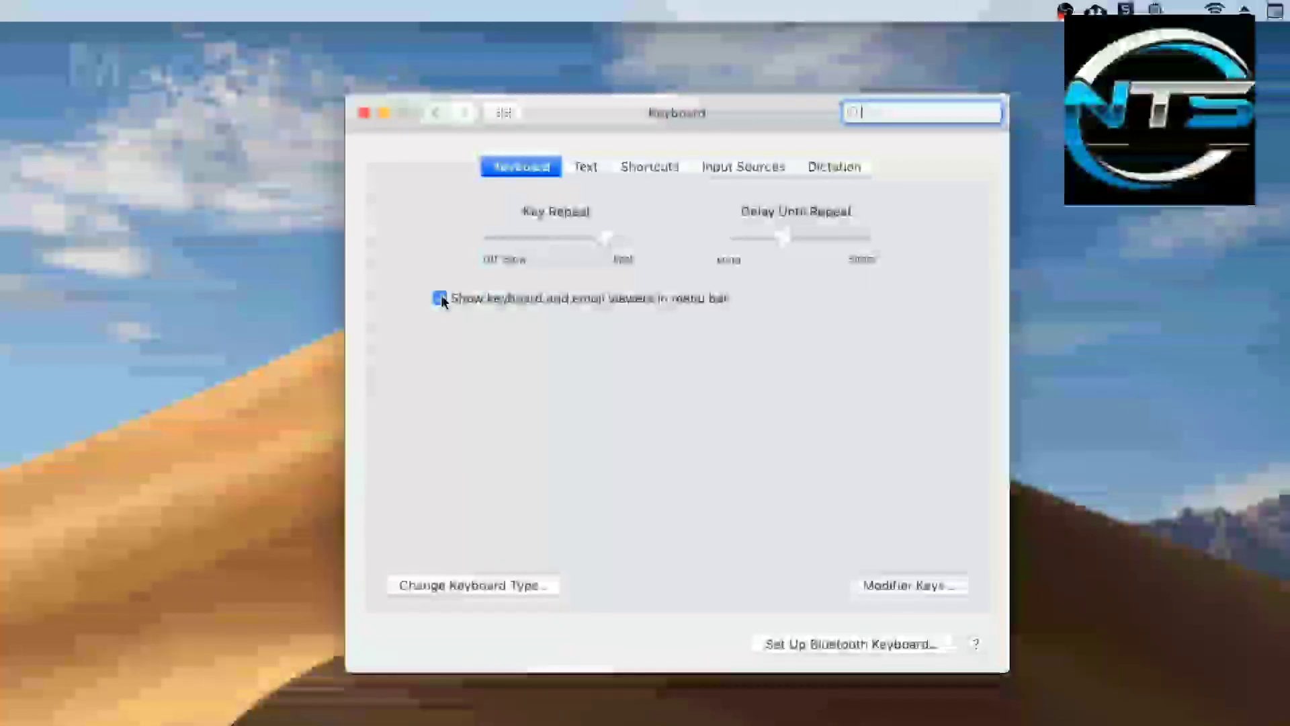
{"action": "left_click", "coordinate": [364, 114]}
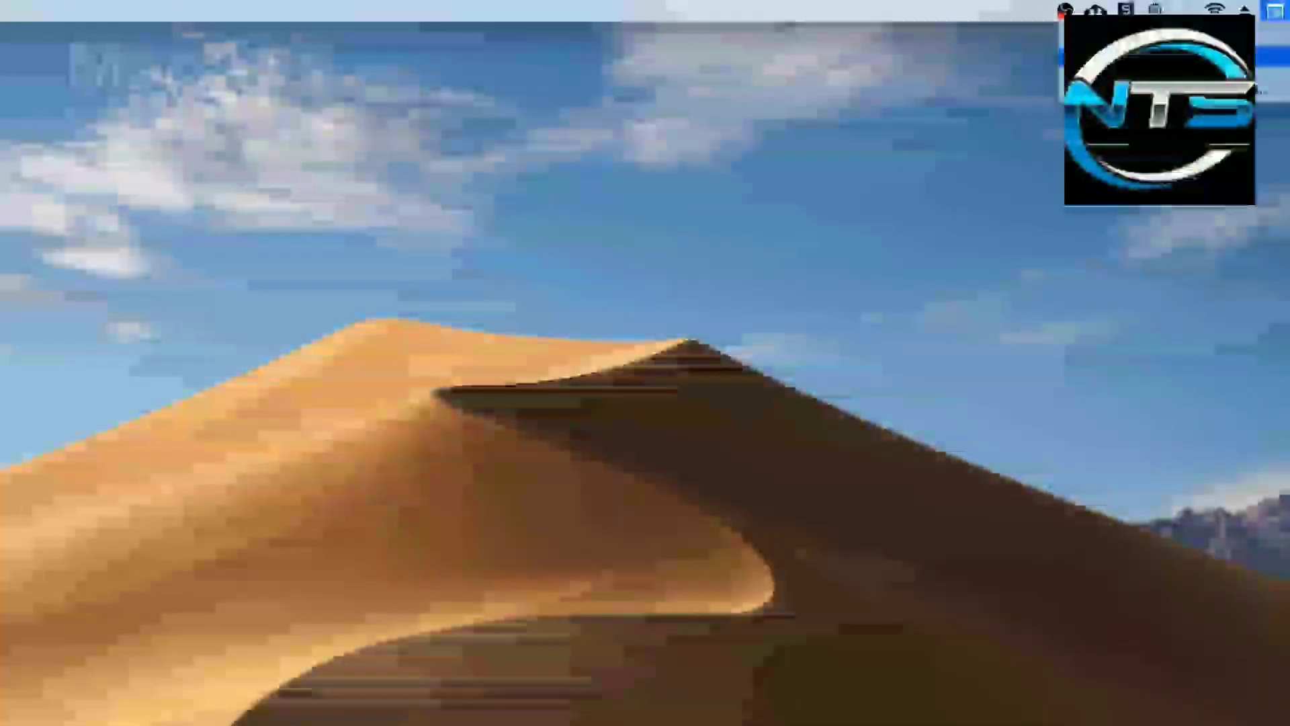
{"action": "left_click", "coordinate": [1276, 12]}
{"action": "left_click", "coordinate": [1159, 58]}
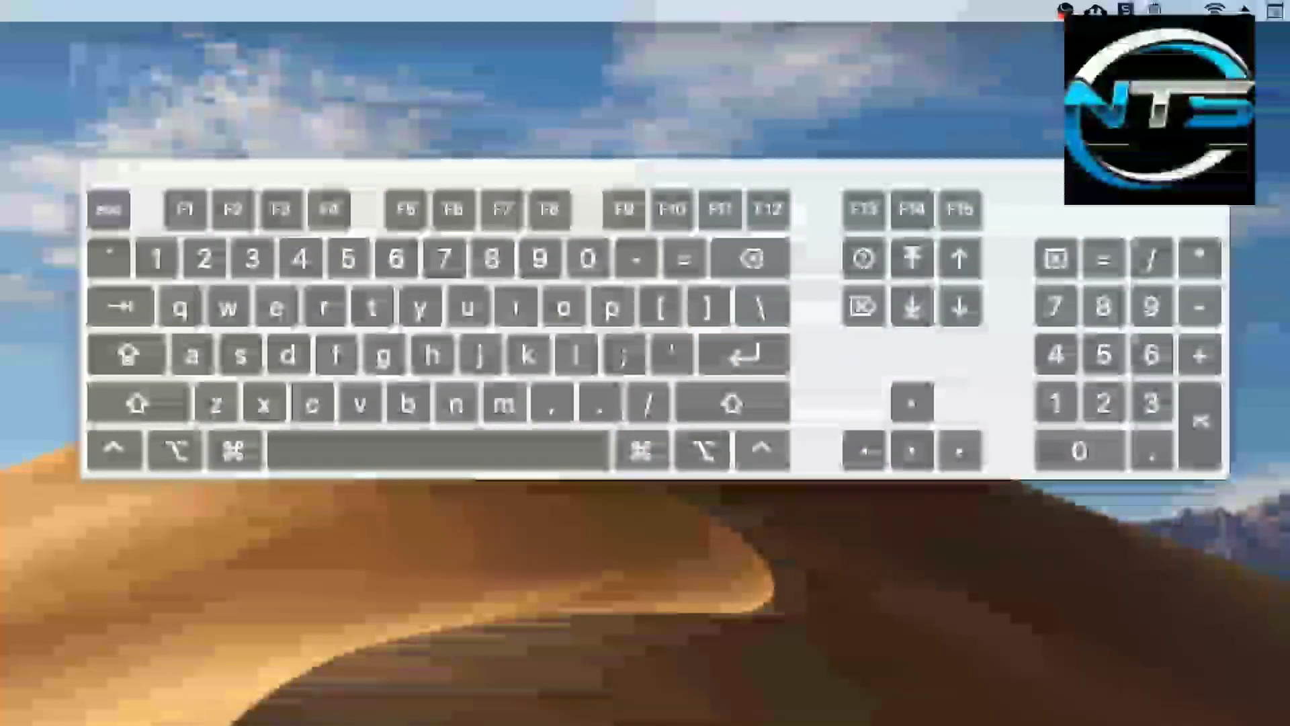